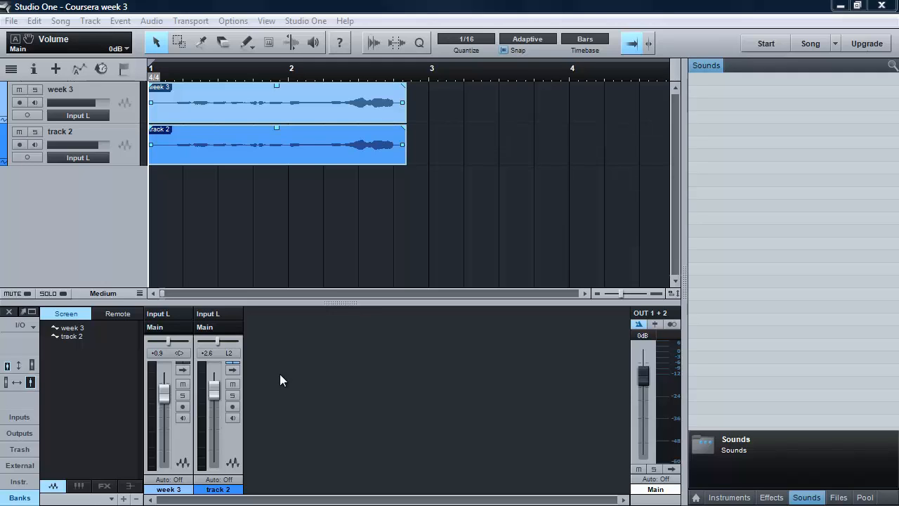
# Expand track 2's mixer channel and look through the effects available for its inserts
pyautogui.click(233, 370)
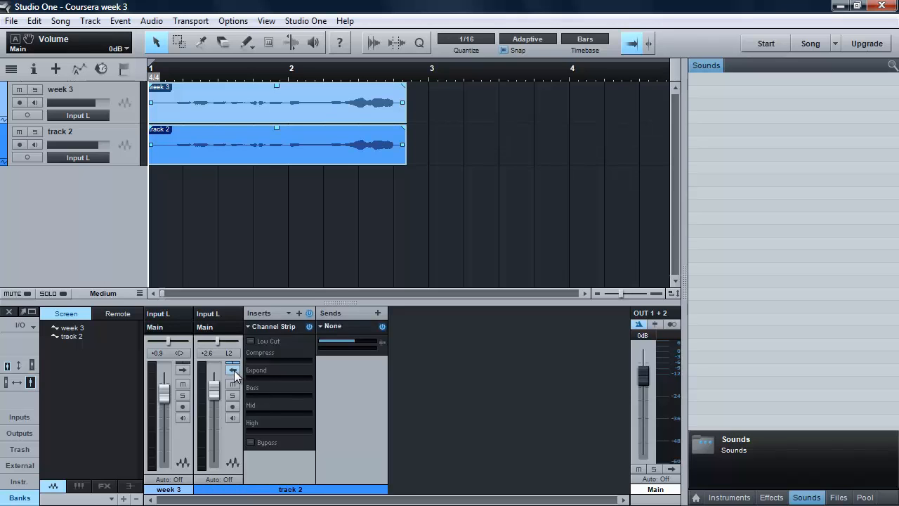
pyautogui.click(298, 314)
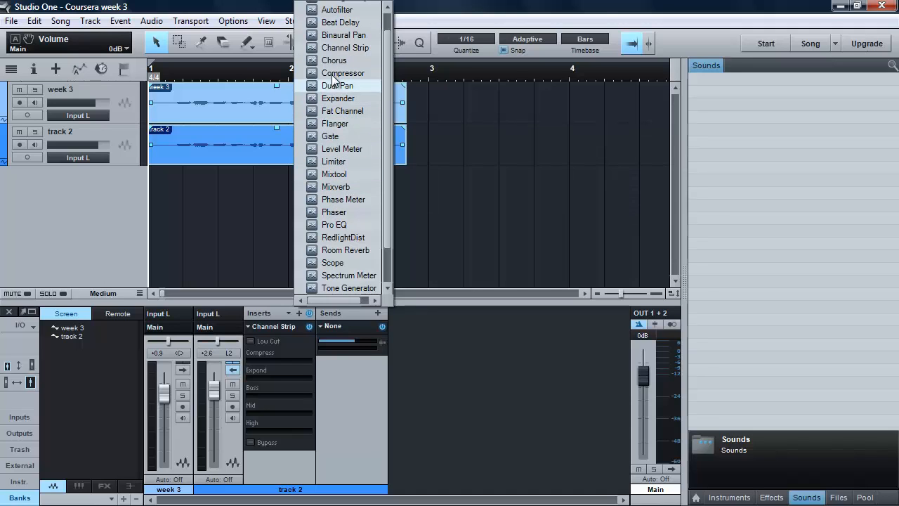
pyautogui.scroll(1, 341, 21)
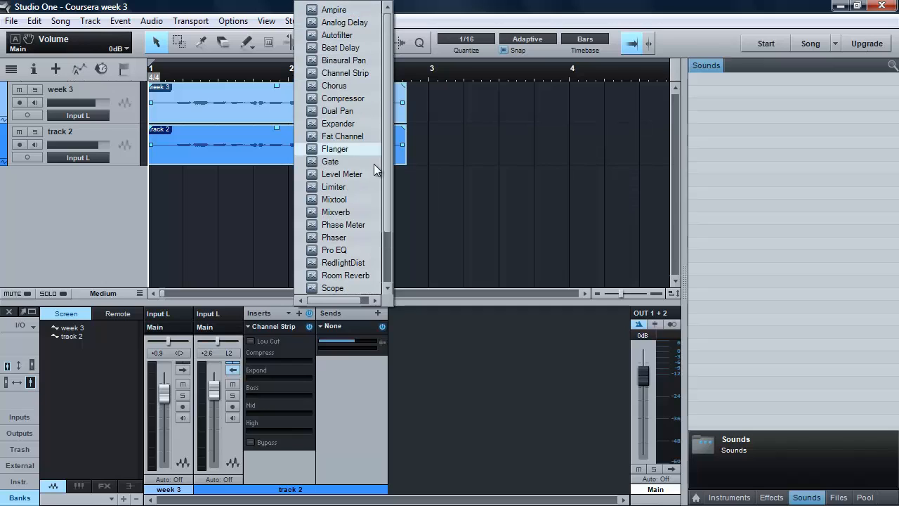
pyautogui.click(428, 344)
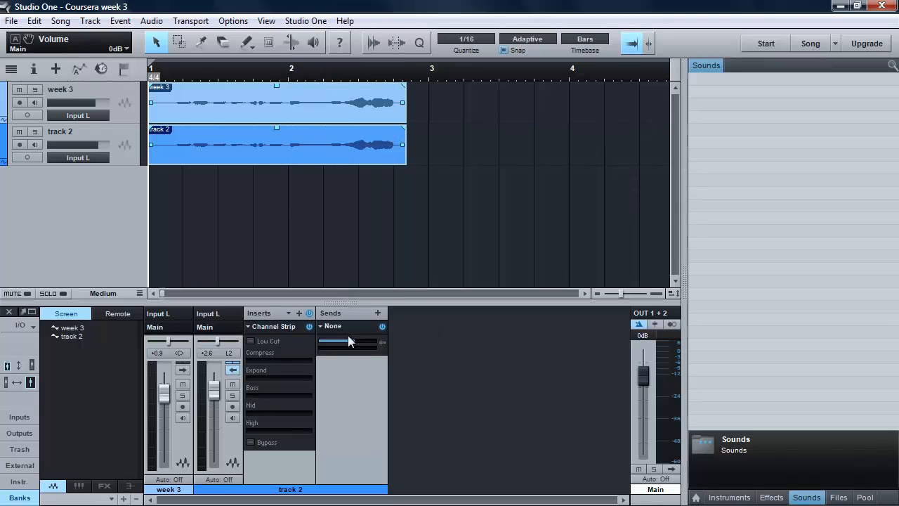
pyautogui.click(233, 370)
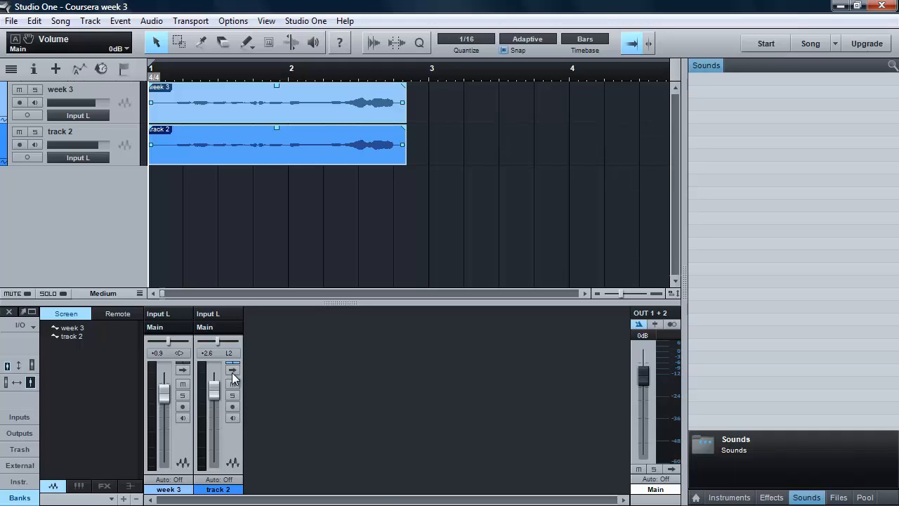
pyautogui.click(232, 370)
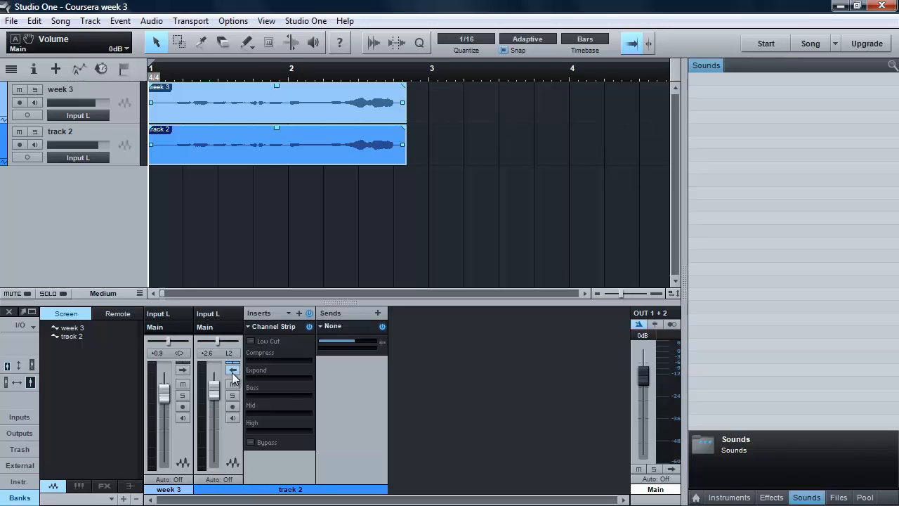
# Remove the Channel Strip insert and the unassigned send from track 2
pyautogui.rightClick(286, 328)
pyautogui.click(293, 409)
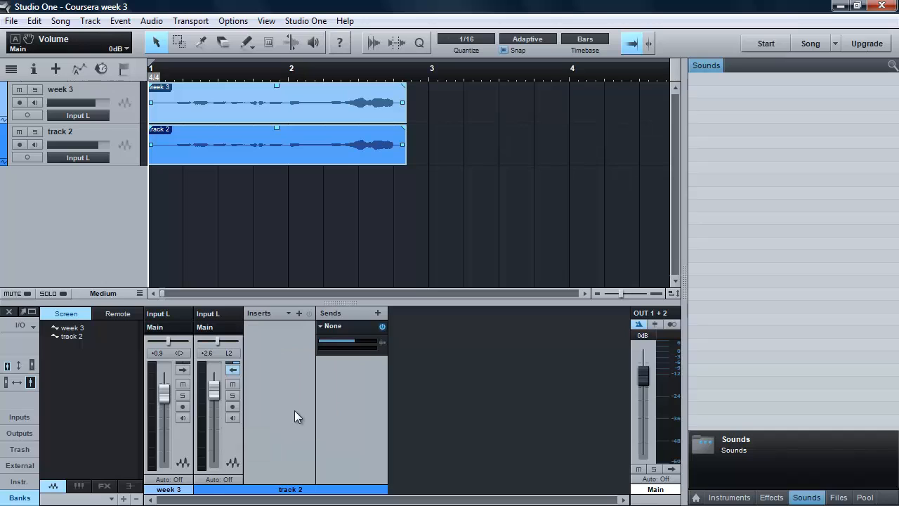
pyautogui.rightClick(343, 331)
pyautogui.click(357, 380)
# Add a send to a new bus channel on track 2 and set the Bus 1 fader to -1.6 dB
pyautogui.click(378, 314)
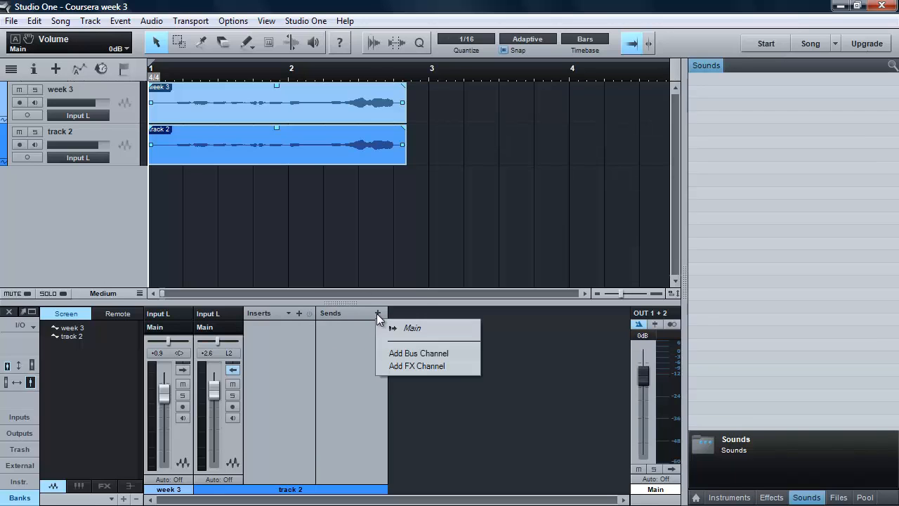
pyautogui.click(405, 355)
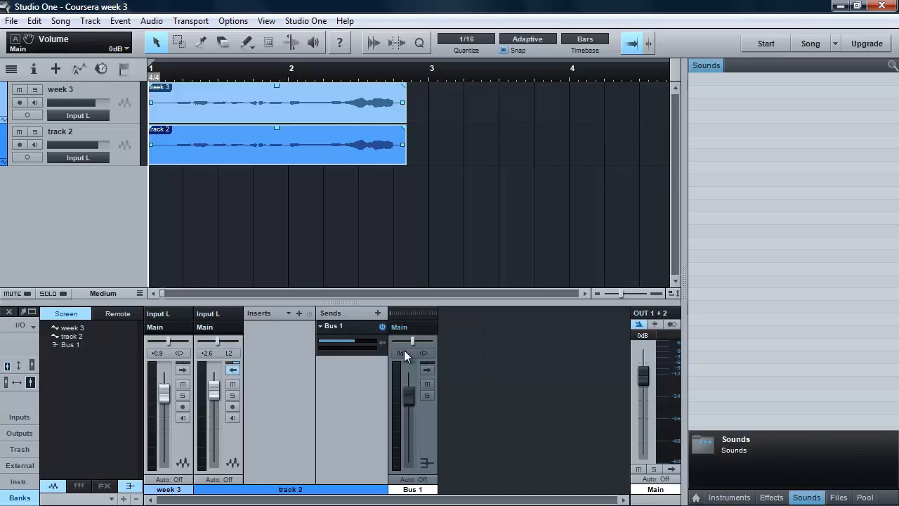
pyautogui.moveTo(409, 390)
pyautogui.mouseDown()
pyautogui.moveTo(407, 422)
pyautogui.moveTo(407, 387)
pyautogui.mouseUp()
pyautogui.click(425, 469)
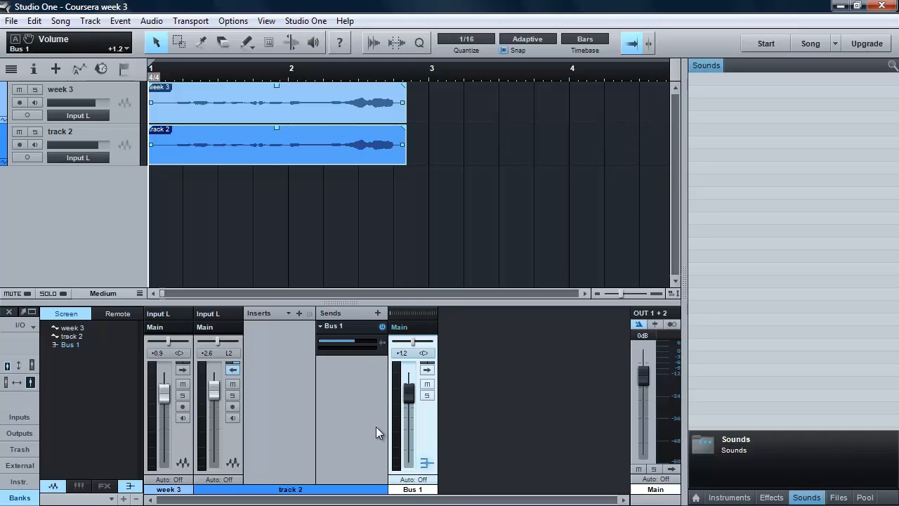
pyautogui.moveTo(412, 394)
pyautogui.mouseDown()
pyautogui.moveTo(410, 408)
pyautogui.moveTo(409, 401)
pyautogui.mouseUp()
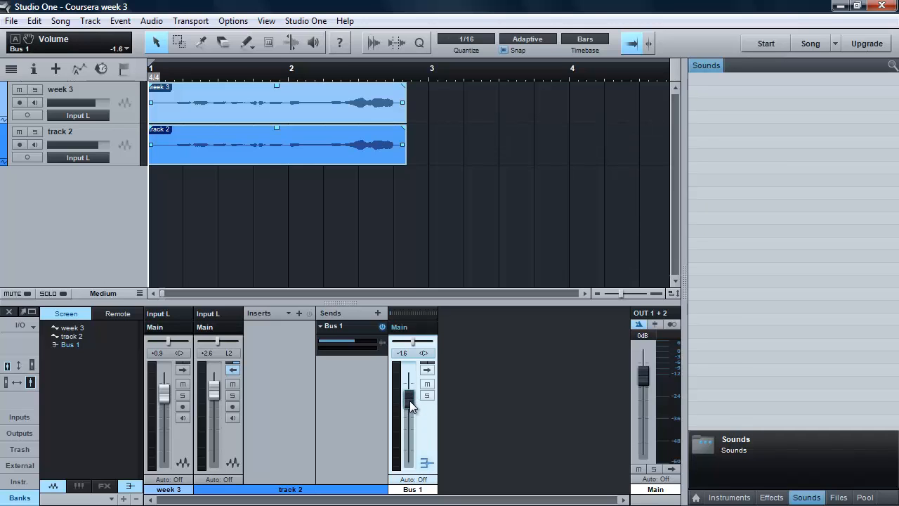
# Route the outputs of track 2 and week 3 to Bus 1 and lower the Bus 1 fader to -5.8 dB
pyautogui.click(204, 327)
pyautogui.click(220, 354)
pyautogui.click(155, 328)
pyautogui.click(175, 355)
pyautogui.moveTo(413, 401)
pyautogui.mouseDown()
pyautogui.moveTo(411, 412)
pyautogui.moveTo(409, 393)
pyautogui.moveTo(408, 410)
pyautogui.mouseUp()
# Switch to the browser to view the mixer in The Channel Strip lecture video, and return to Studio One
pyautogui.moveTo(281, 505)
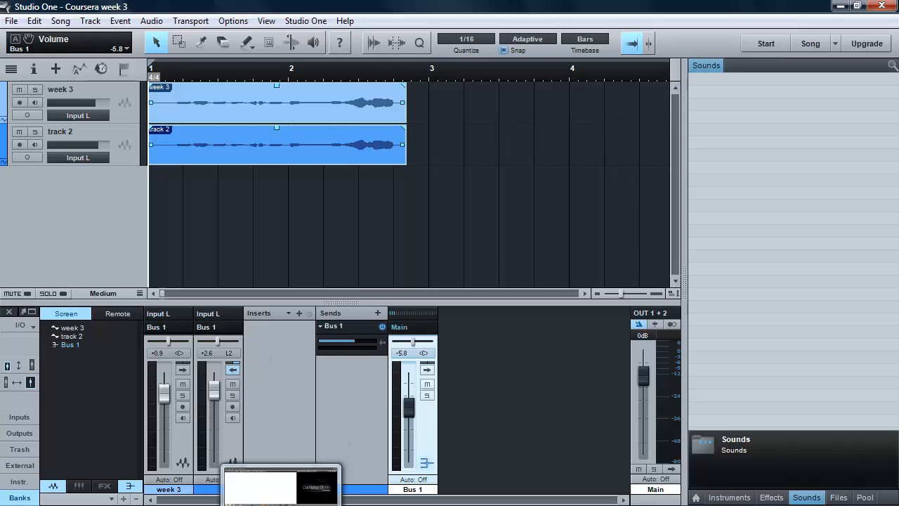
pyautogui.click(372, 488)
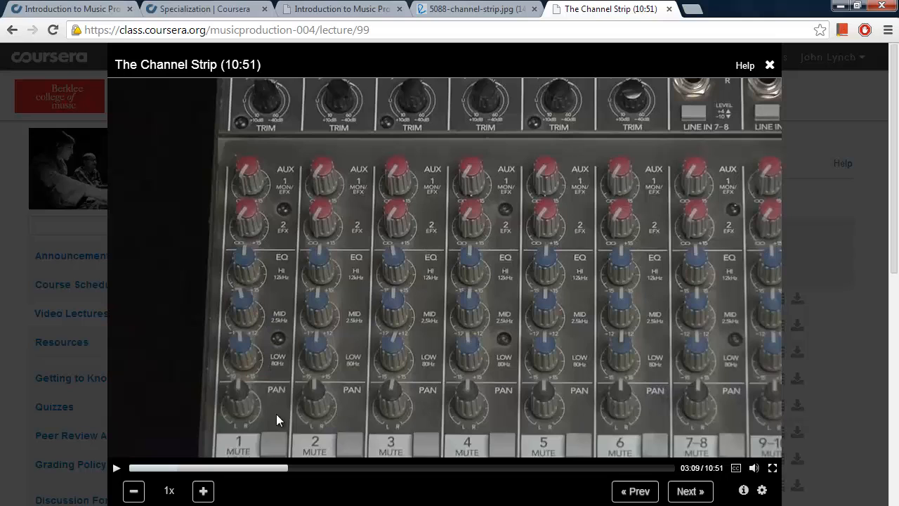
pyautogui.click(297, 505)
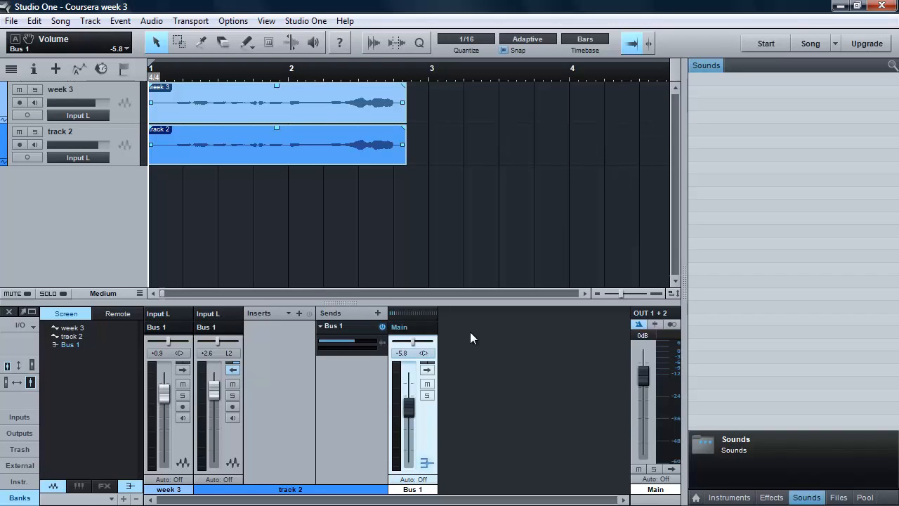
# Insert a Channel Strip on track 2, adjust its High gain to -0.18 dB, and close the effect window
pyautogui.click(299, 313)
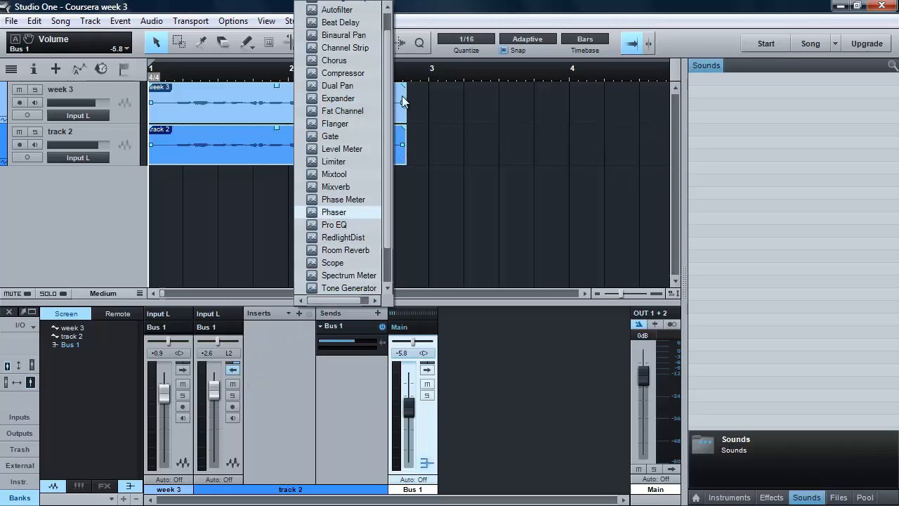
pyautogui.scroll(1, 386, 112)
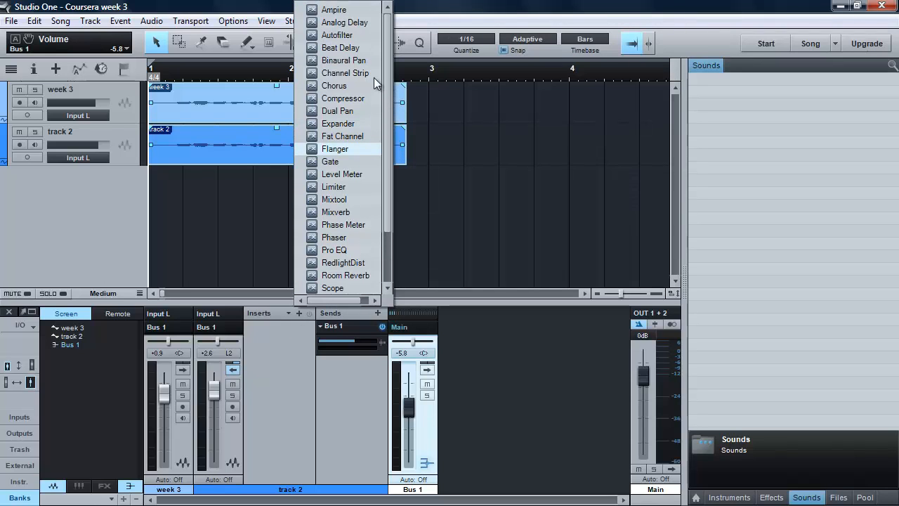
pyautogui.click(344, 73)
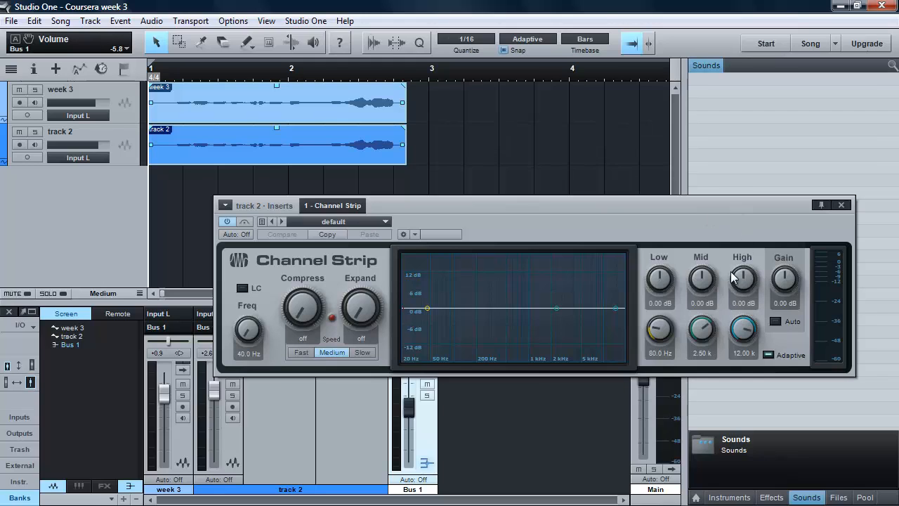
pyautogui.moveTo(746, 278); pyautogui.dragTo(792, 259)
pyautogui.click(842, 206)
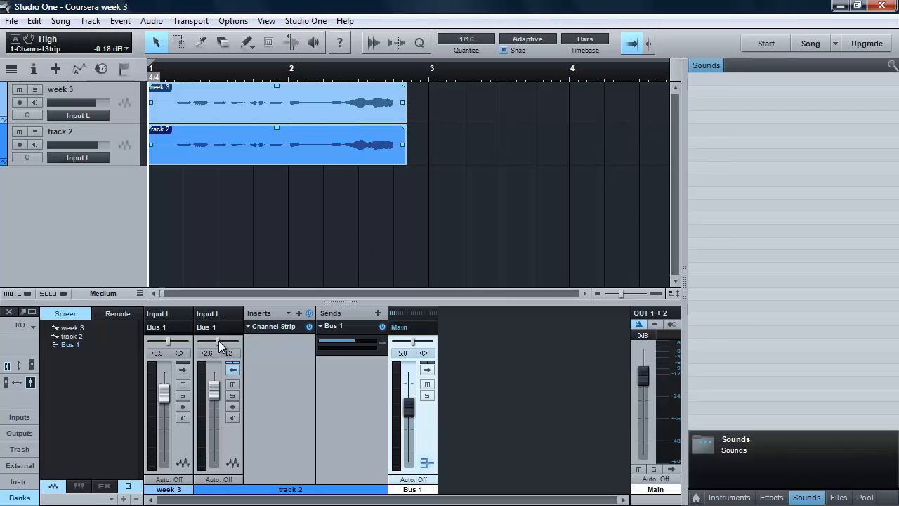
# Pan track 2 to L12 as a trial and return its pan to L2
pyautogui.moveTo(218, 341)
pyautogui.moveTo(217, 341)
pyautogui.mouseDown()
pyautogui.moveTo(202, 345)
pyautogui.moveTo(228, 355)
pyautogui.moveTo(217, 349)
pyautogui.mouseUp()
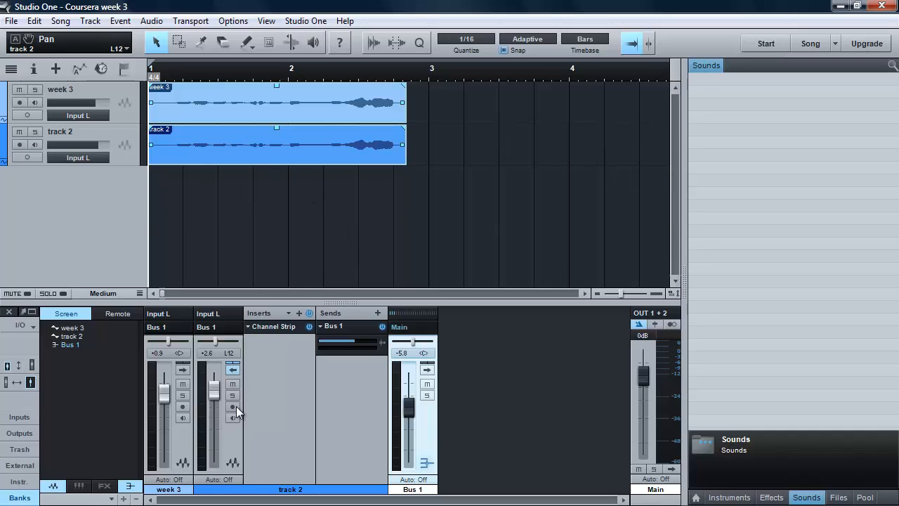
pyautogui.moveTo(217, 339)
pyautogui.moveTo(215, 344)
pyautogui.mouseDown()
pyautogui.moveTo(204, 342)
pyautogui.moveTo(227, 345)
pyautogui.moveTo(191, 347)
pyautogui.moveTo(244, 345)
pyautogui.moveTo(168, 330)
pyautogui.moveTo(250, 336)
pyautogui.moveTo(173, 342)
pyautogui.moveTo(217, 351)
pyautogui.mouseUp()
pyautogui.moveTo(219, 343)
pyautogui.mouseDown()
pyautogui.moveTo(204, 340)
pyautogui.moveTo(250, 349)
pyautogui.moveTo(200, 347)
pyautogui.moveTo(239, 345)
pyautogui.moveTo(204, 342)
pyautogui.moveTo(220, 337)
pyautogui.moveTo(240, 341)
pyautogui.moveTo(192, 343)
pyautogui.moveTo(237, 343)
pyautogui.moveTo(219, 341)
pyautogui.mouseUp()
# Mute and unmute track 2, and do the same for week 3
pyautogui.click(235, 383)
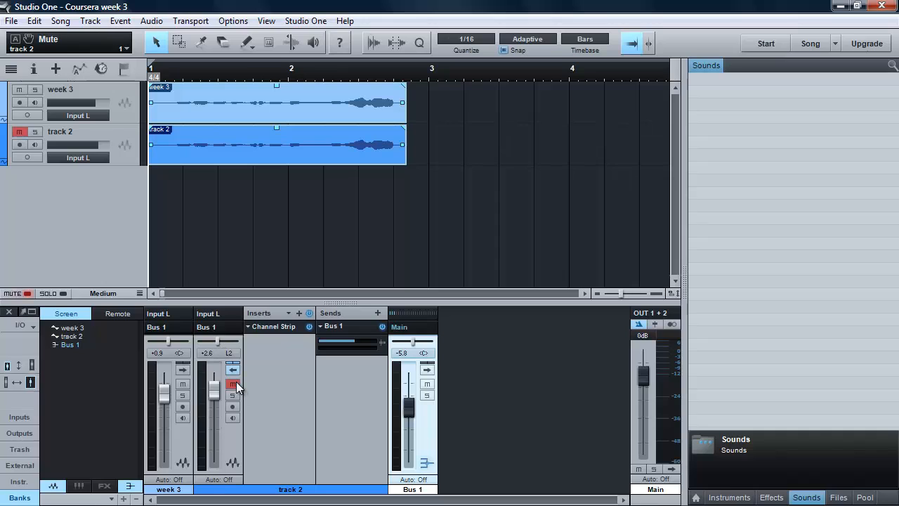
pyautogui.click(16, 133)
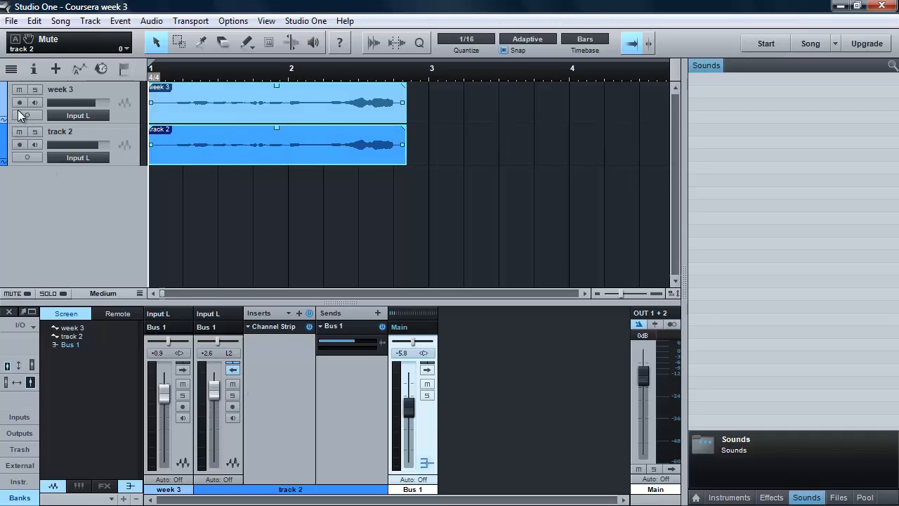
pyautogui.click(19, 89)
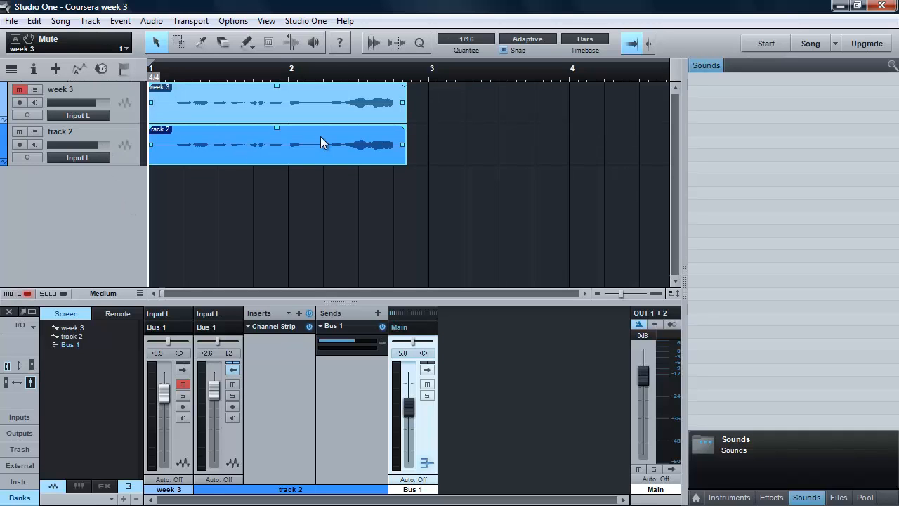
pyautogui.click(20, 89)
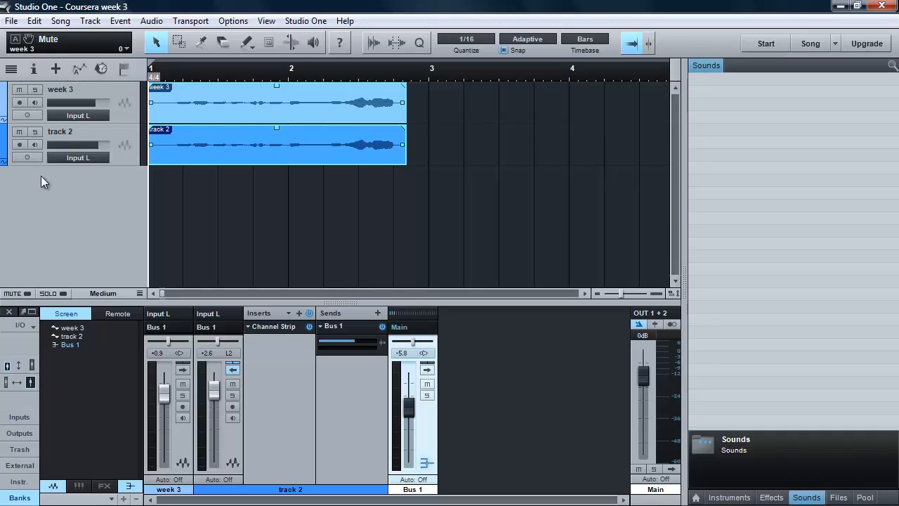
# Solo week 3 and track 2 as a trial and switch both solos off again
pyautogui.click(189, 389)
pyautogui.click(184, 397)
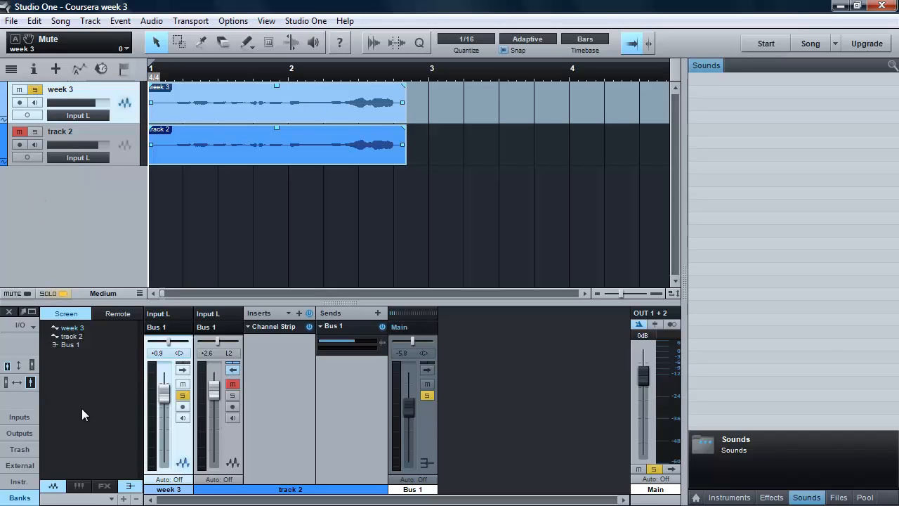
pyautogui.click(35, 90)
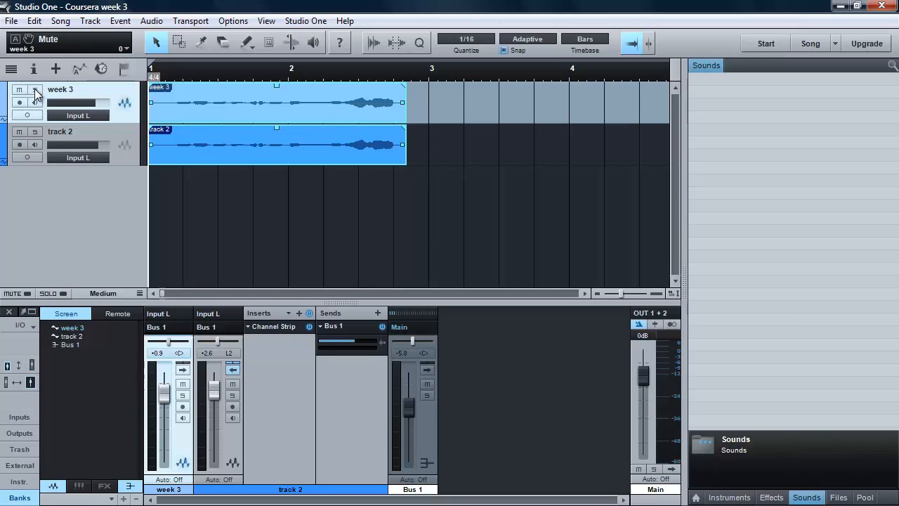
pyautogui.click(34, 89)
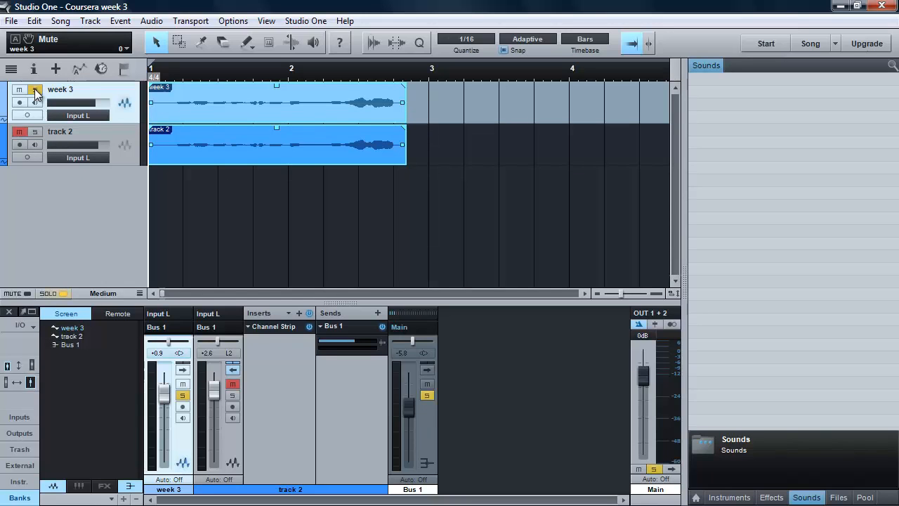
pyautogui.click(35, 130)
pyautogui.click(34, 90)
pyautogui.click(35, 131)
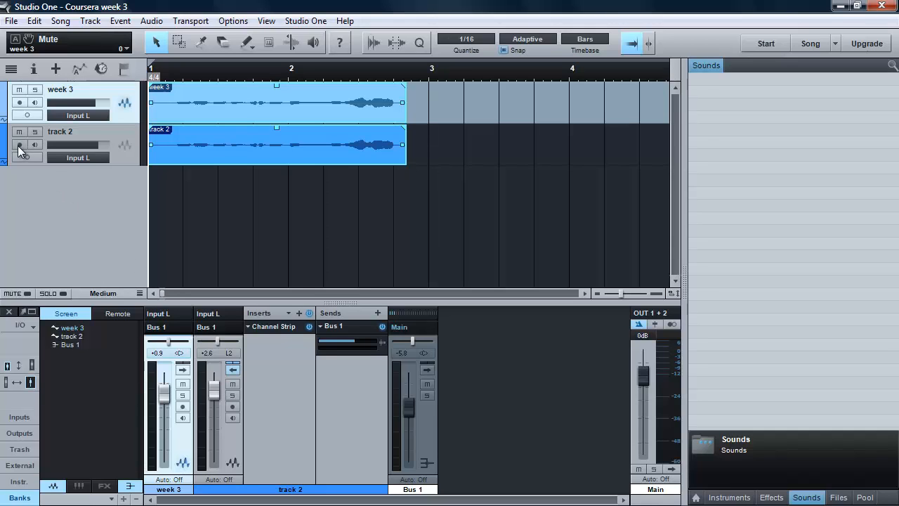
# Arm track 2, record a new take from bar 1 to just past bar 2, and disarm the track
pyautogui.click(231, 408)
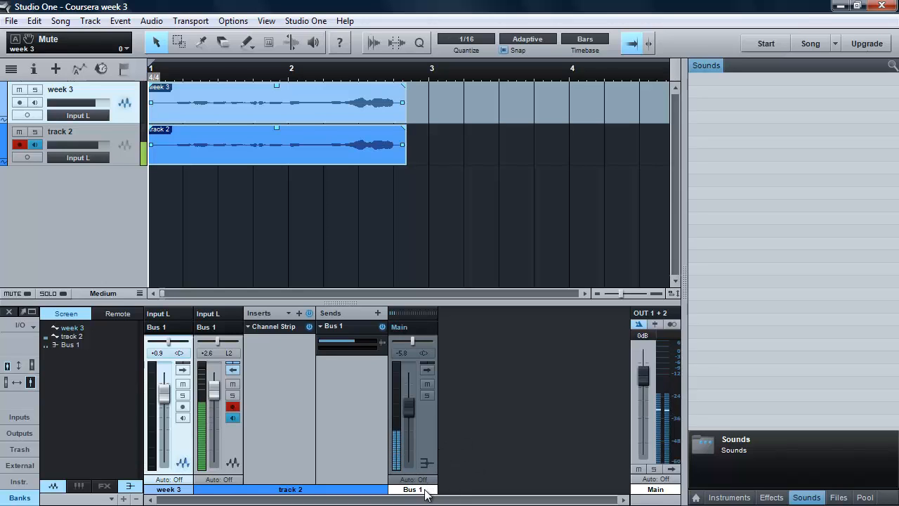
pyautogui.press('KP_Multiply')
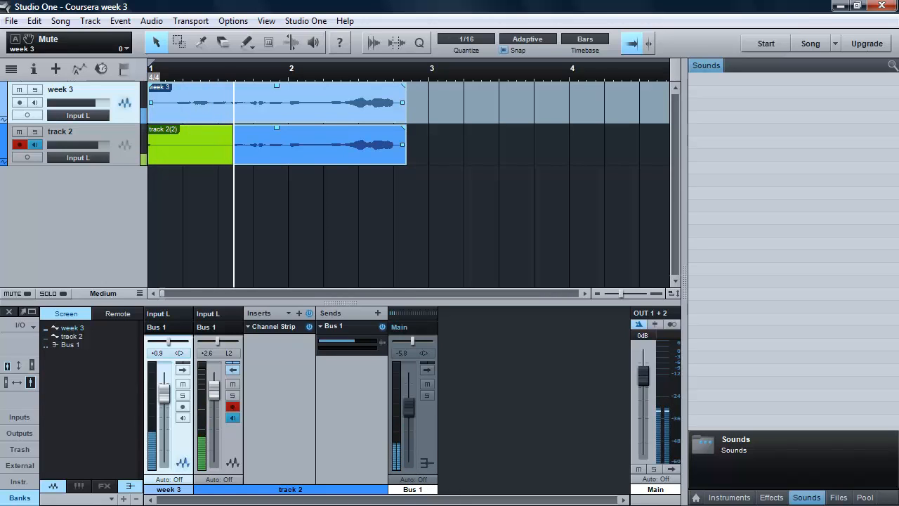
pyautogui.press('space')
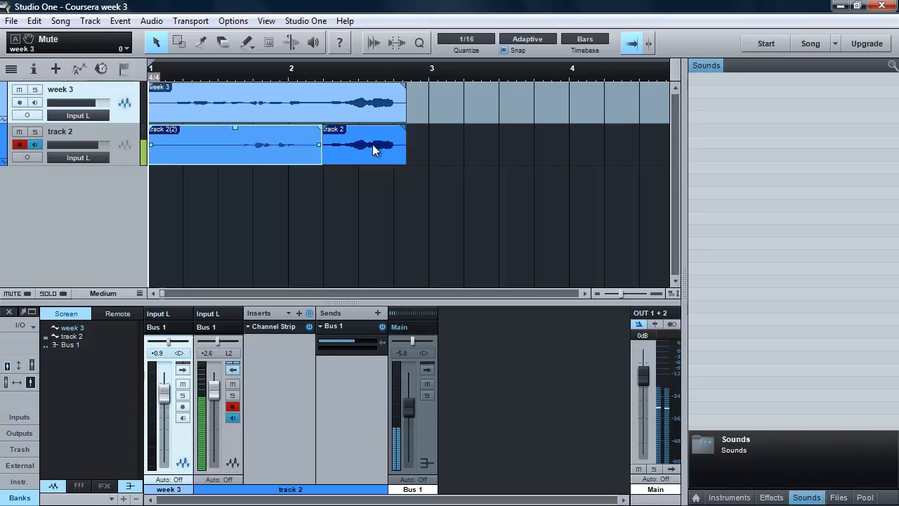
pyautogui.click(232, 407)
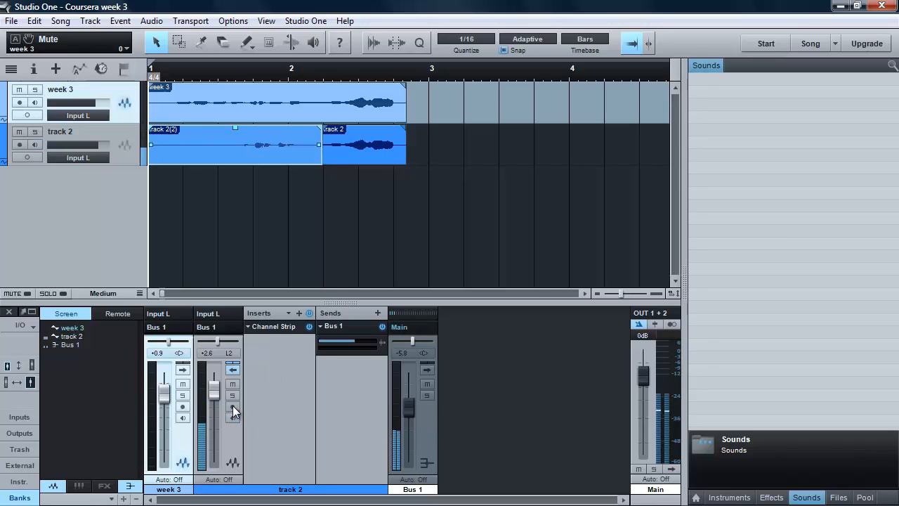
pyautogui.click(233, 407)
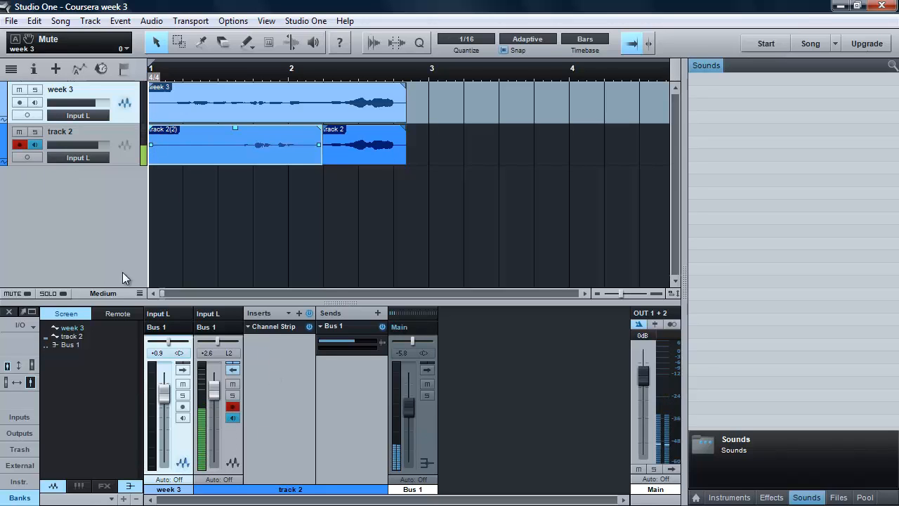
pyautogui.click(18, 144)
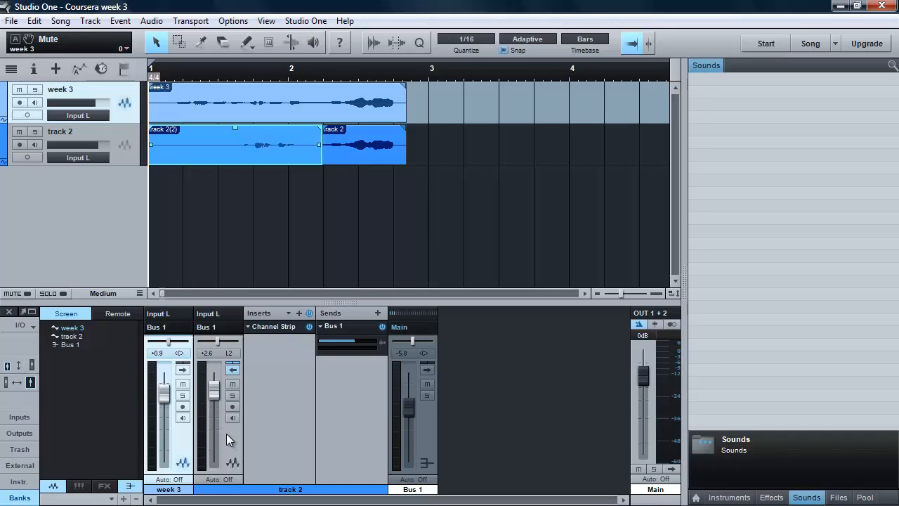
# Set track 2's volume to +0.5 dB and raise the Main output fader to +4.1 dB
pyautogui.moveTo(214, 390)
pyautogui.mouseDown()
pyautogui.moveTo(212, 428)
pyautogui.moveTo(212, 382)
pyautogui.moveTo(212, 446)
pyautogui.moveTo(210, 397)
pyautogui.mouseUp()
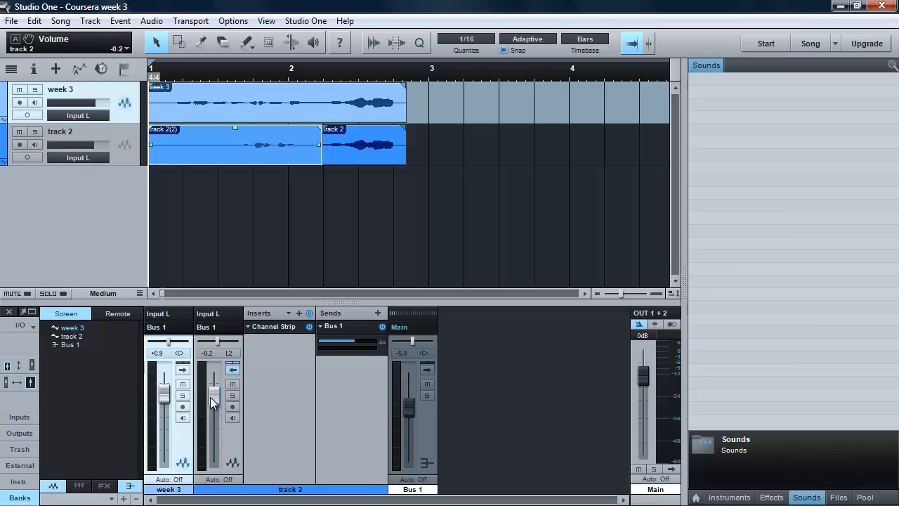
pyautogui.moveTo(210, 397); pyautogui.dragTo(209, 399)
pyautogui.press('BackSpace')
pyautogui.press('BackSpace')
pyautogui.press('BackSpace')
pyautogui.press('BackSpace')
pyautogui.press('Return')
pyautogui.moveTo(212, 397)
pyautogui.mouseDown()
pyautogui.moveTo(212, 431)
pyautogui.moveTo(209, 376)
pyautogui.moveTo(213, 393)
pyautogui.mouseUp()
pyautogui.moveTo(645, 374)
pyautogui.mouseDown()
pyautogui.moveTo(642, 351)
pyautogui.moveTo(646, 362)
pyautogui.mouseUp()
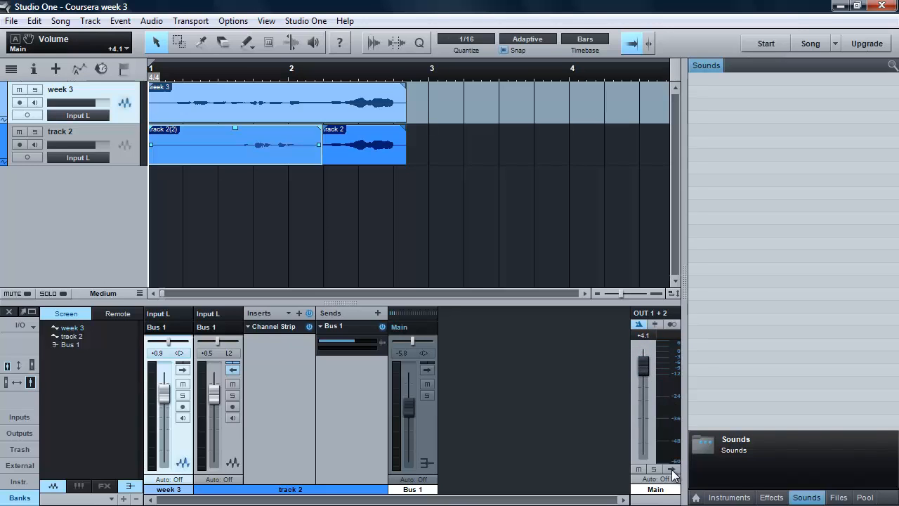
# Expand the Main output channel to show its insert racks and collapse track 2's channel strip
pyautogui.click(672, 468)
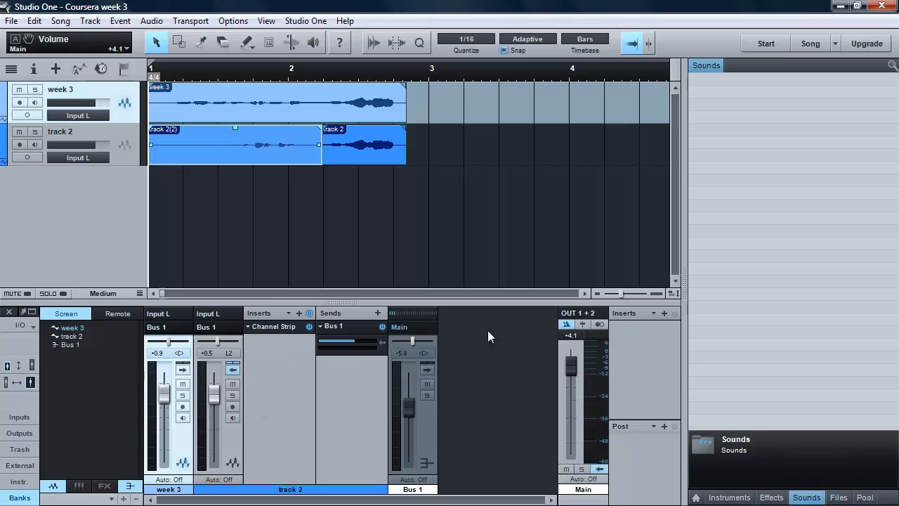
pyautogui.click(232, 369)
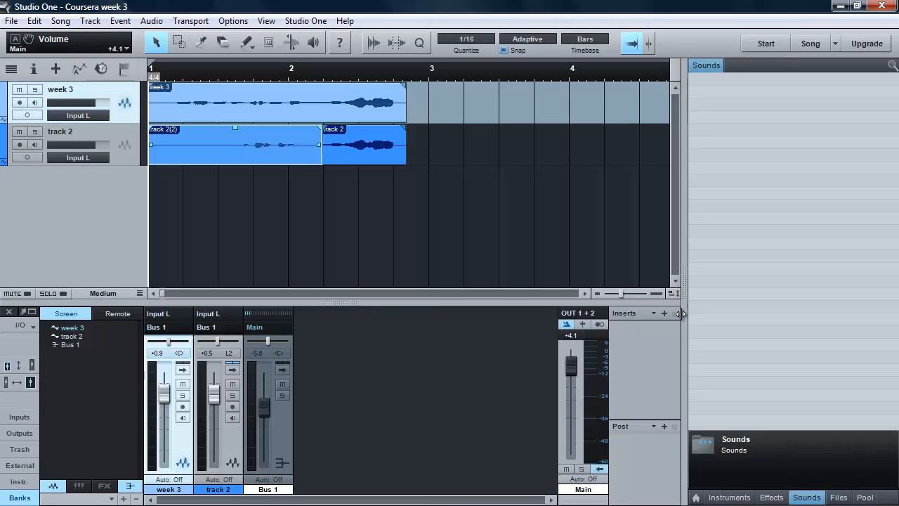
# Insert the Mixverb effect on the Main output as a trial, close its editor and remove the effect
pyautogui.click(664, 314)
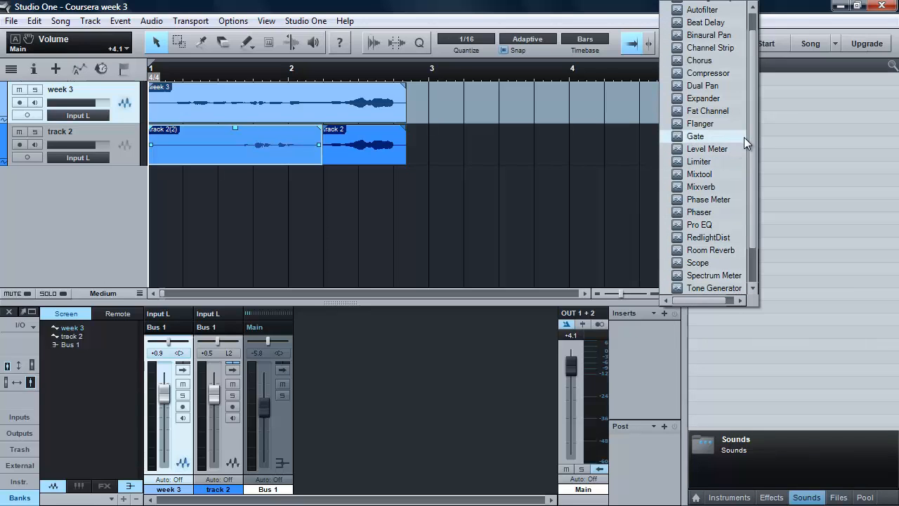
pyautogui.click(719, 189)
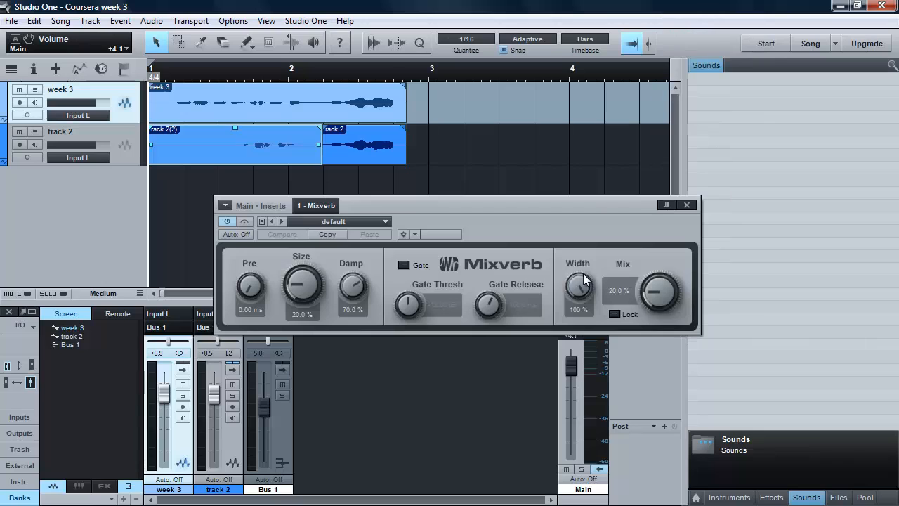
pyautogui.click(686, 206)
pyautogui.rightClick(645, 330)
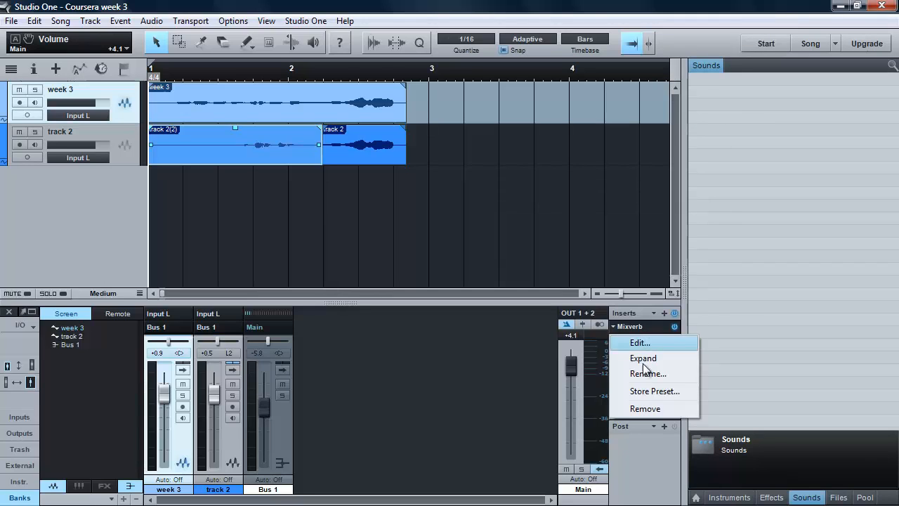
pyautogui.click(640, 406)
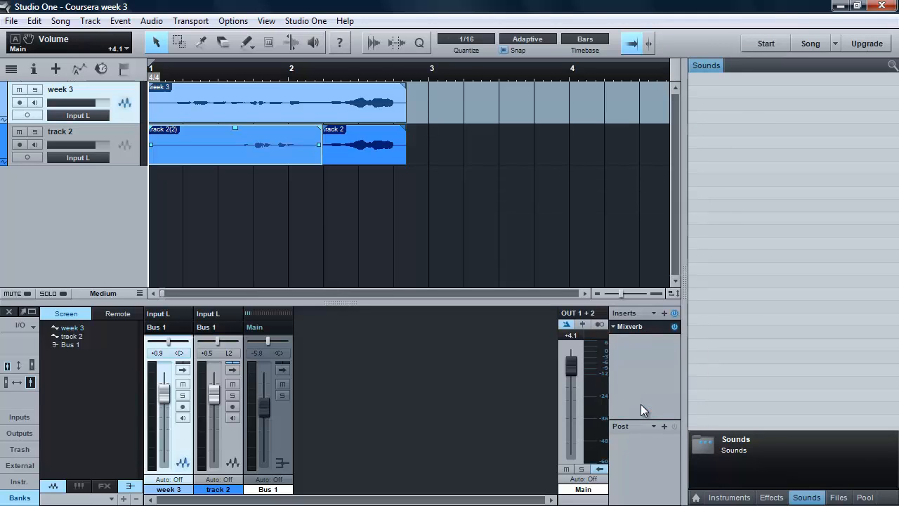
# Switch the Main output's mute and solo on and off in turn, and collapse its insert racks
pyautogui.click(567, 469)
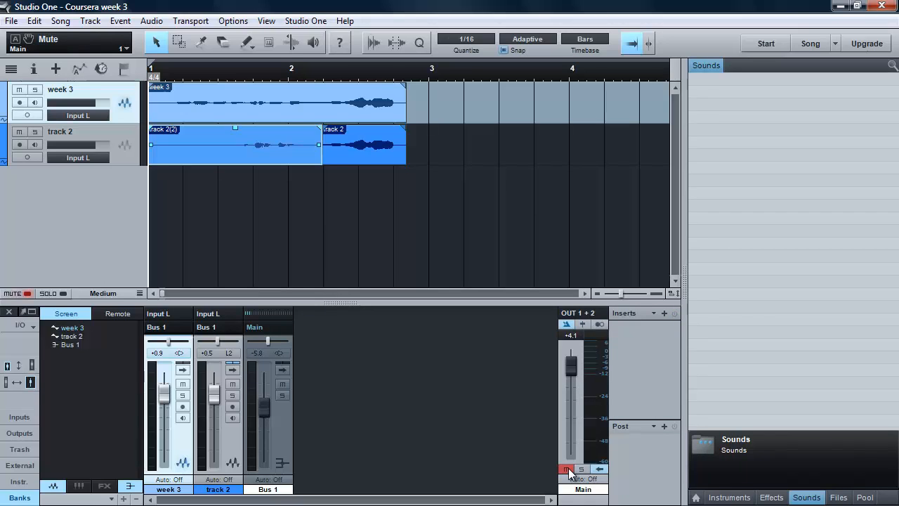
pyautogui.click(567, 469)
pyautogui.click(582, 469)
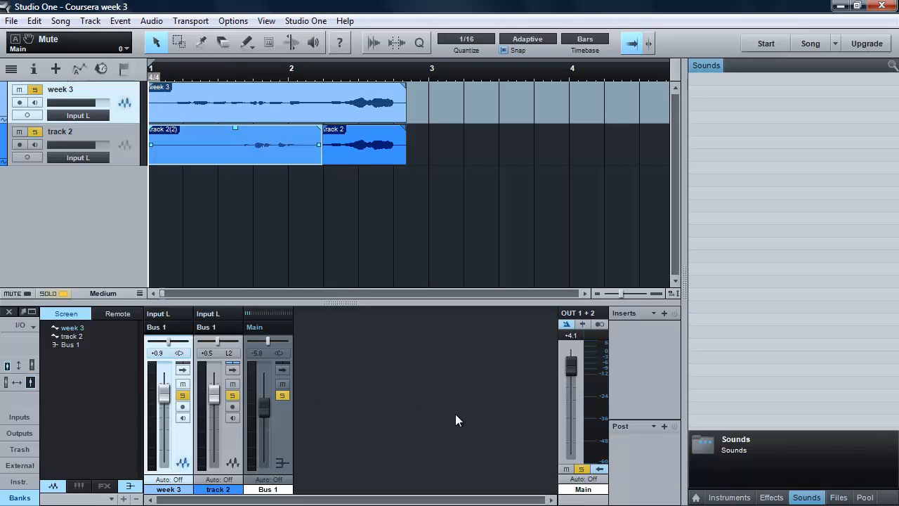
pyautogui.click(584, 468)
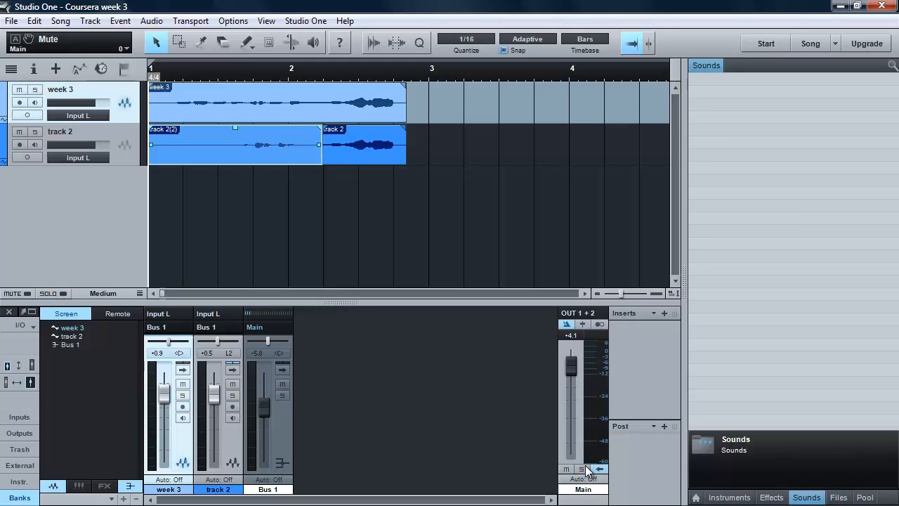
pyautogui.click(600, 469)
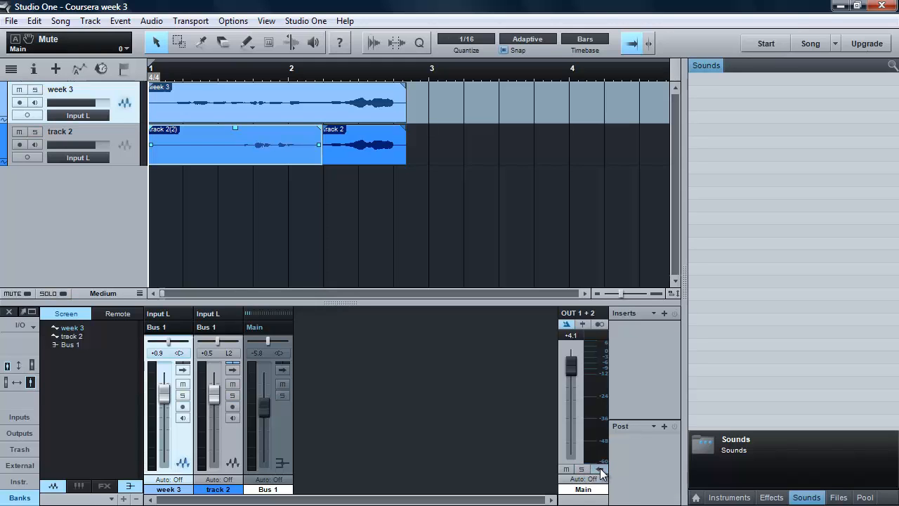